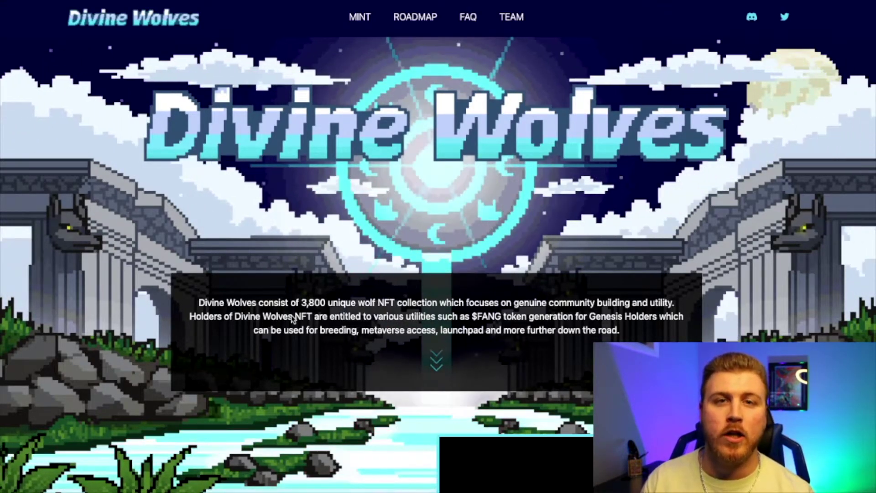
Scroll through the Divine Wolves site's Mint, Roadmap, FAQ and Team sections
scroll(338, 161, "down", 15)
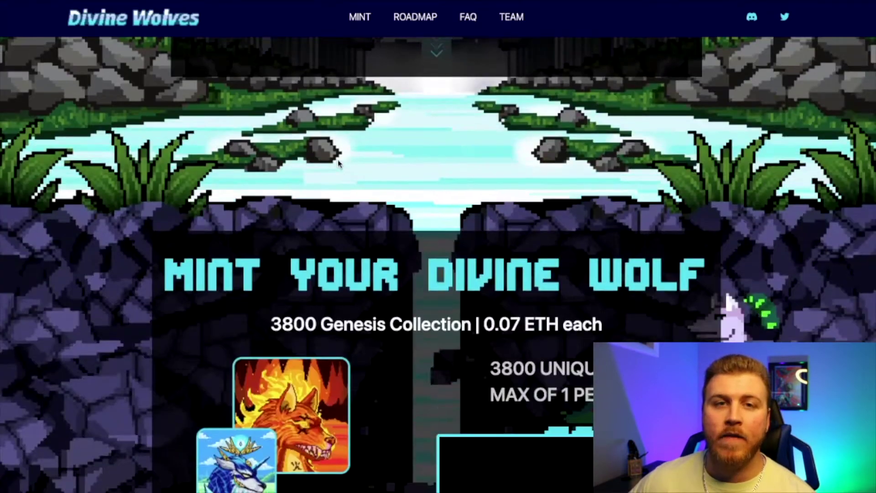
scroll(338, 162, "down", 12)
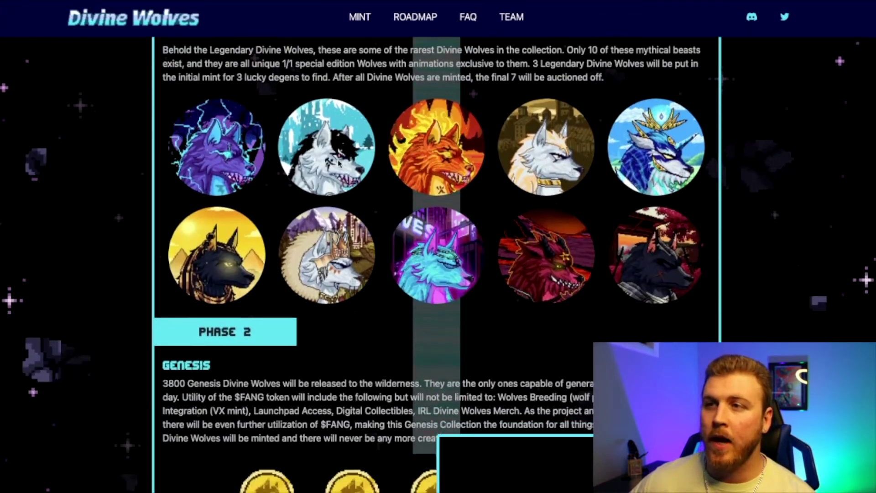
scroll(338, 163, "down", 8)
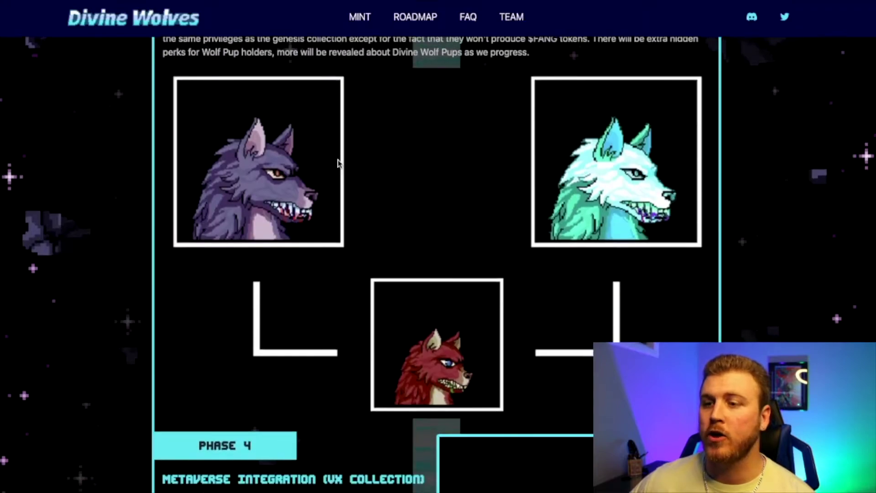
scroll(337, 155, "down", 15)
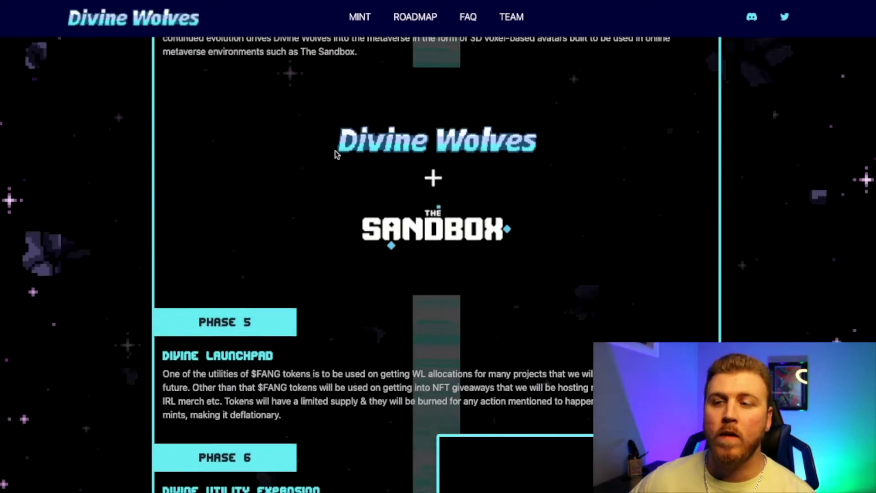
scroll(337, 155, "down", 1)
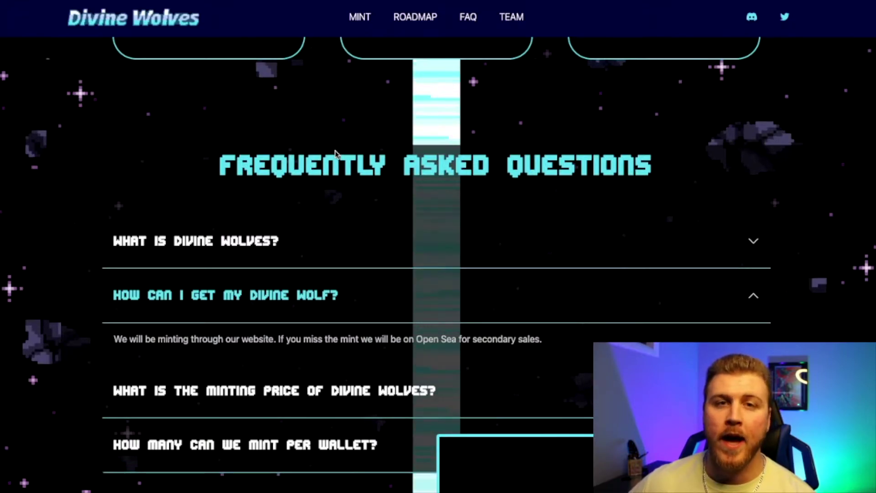
scroll(335, 151, "down", 1)
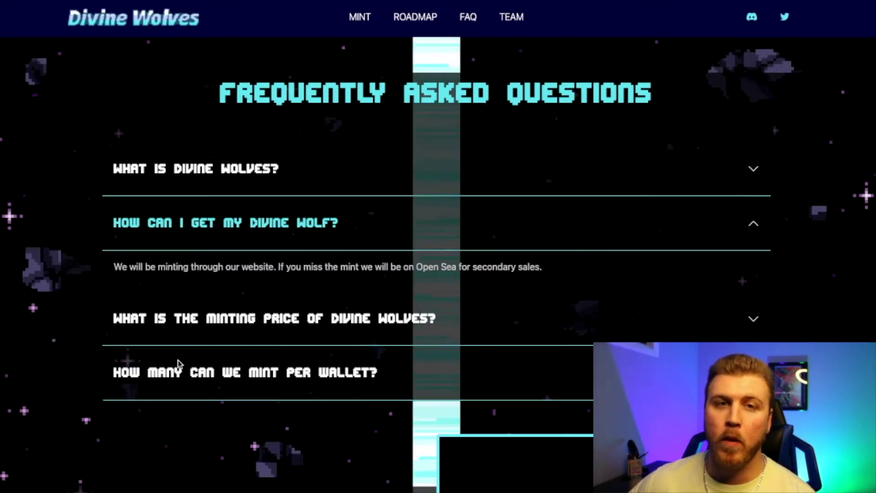
scroll(183, 347, "up", 1)
scroll(184, 335, "down", 7)
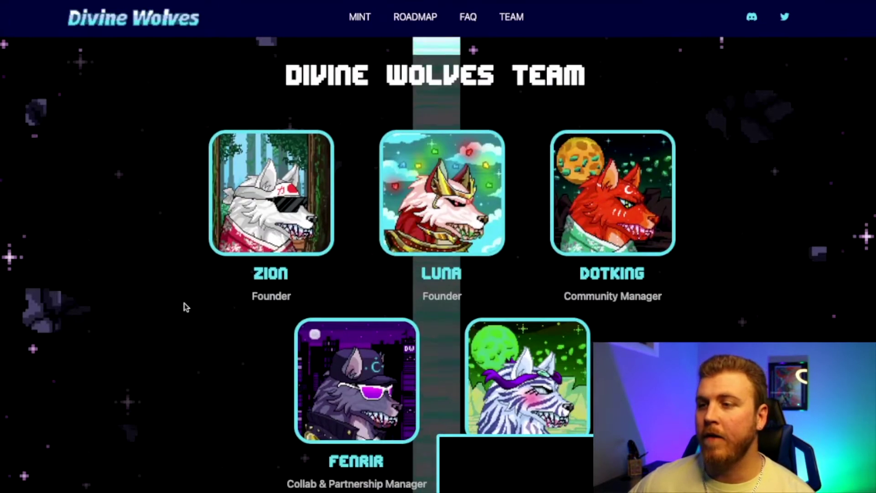
scroll(183, 307, "down", 6)
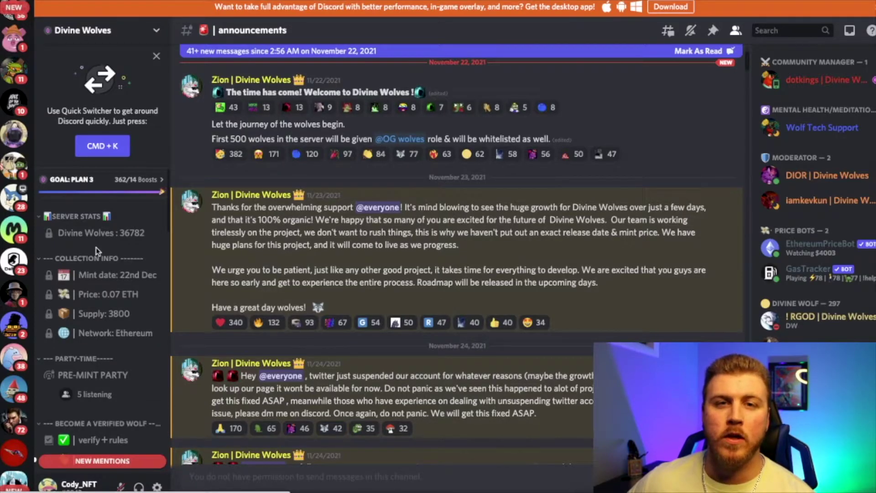
scroll(97, 242, "down", 5)
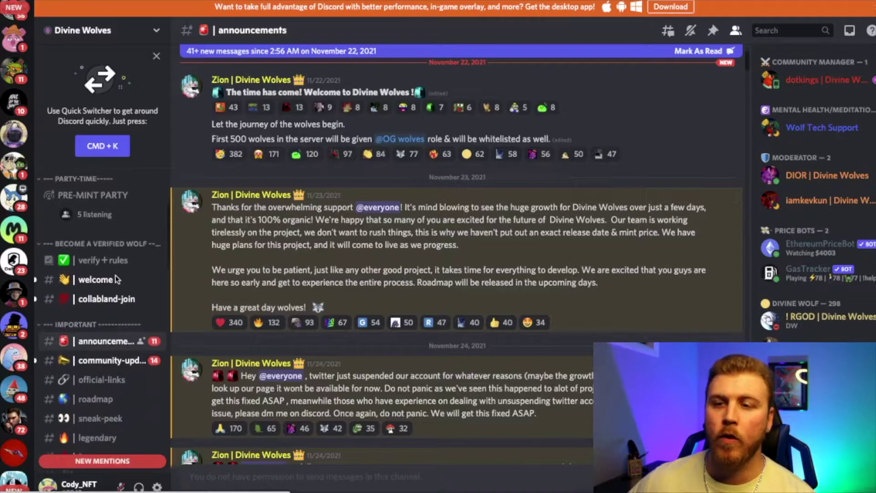
View the Discord official-links channel listing the Twitter, website and OpenSea links
scroll(116, 275, "up", 3)
scroll(109, 310, "down", 7)
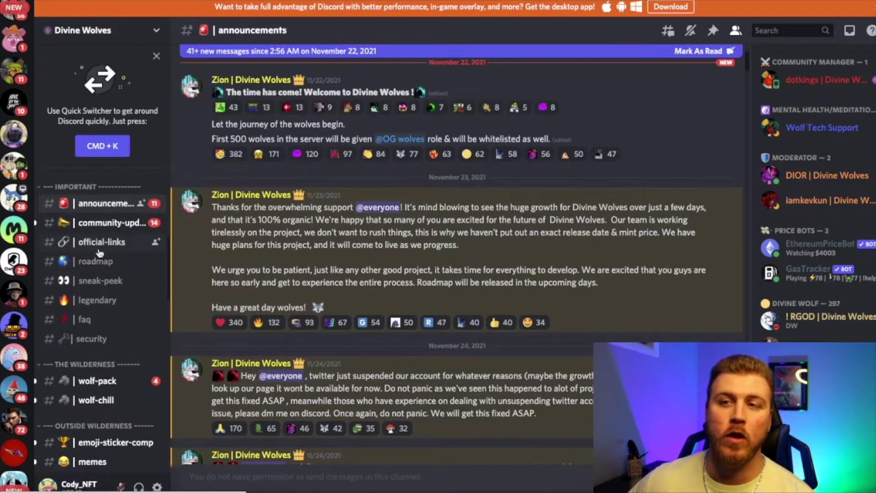
left_click(98, 249)
scroll(99, 248, "up", 1)
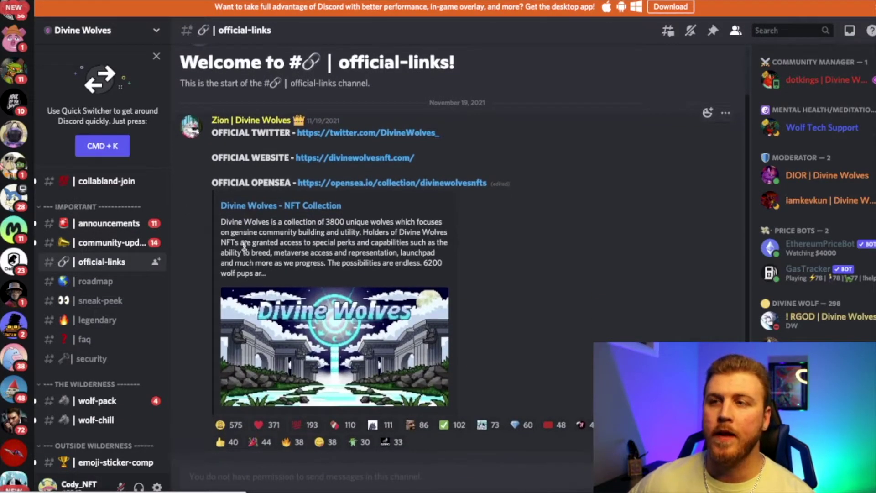
scroll(245, 247, "up", 1)
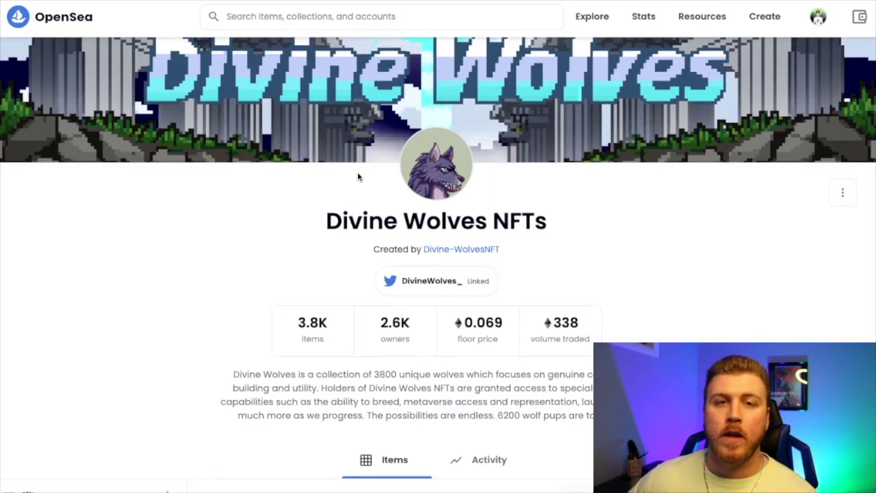
Open the first wolf item on OpenSea and follow its contract address to Etherscan
scroll(297, 205, "down", 5)
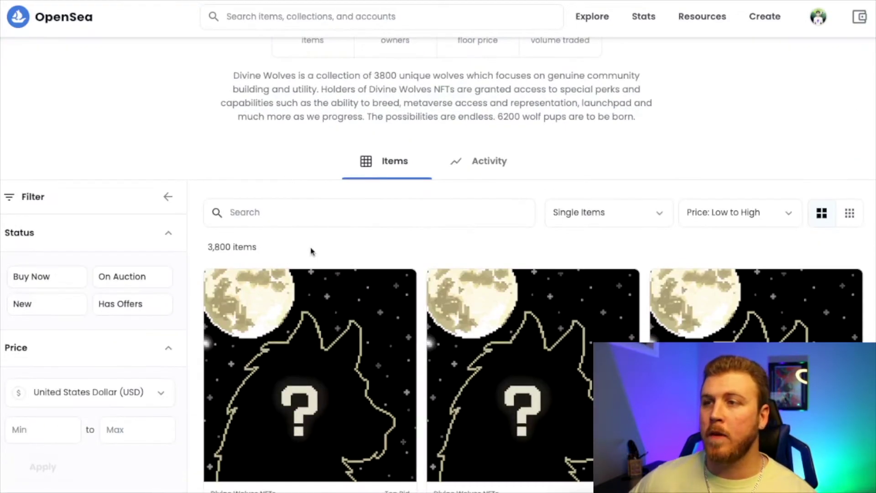
left_click(329, 315)
scroll(327, 296, "down", 4)
scroll(255, 320, "down", 1)
scroll(268, 371, "down", 3)
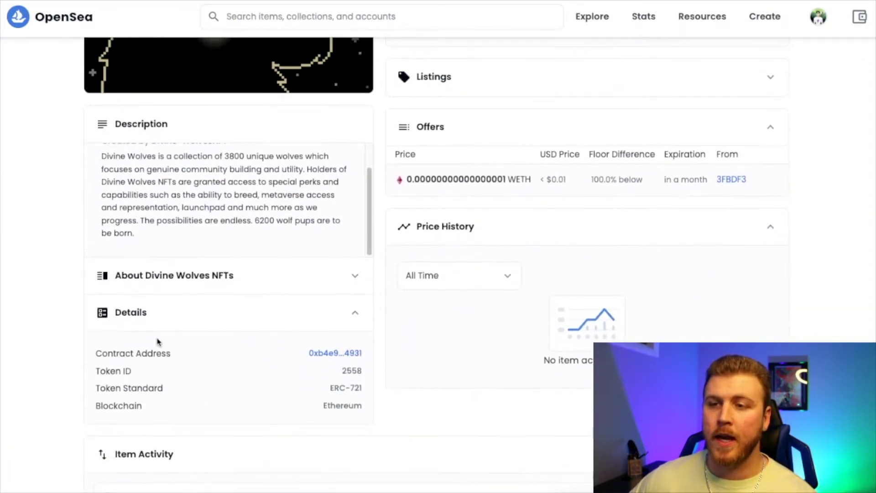
left_click(339, 353)
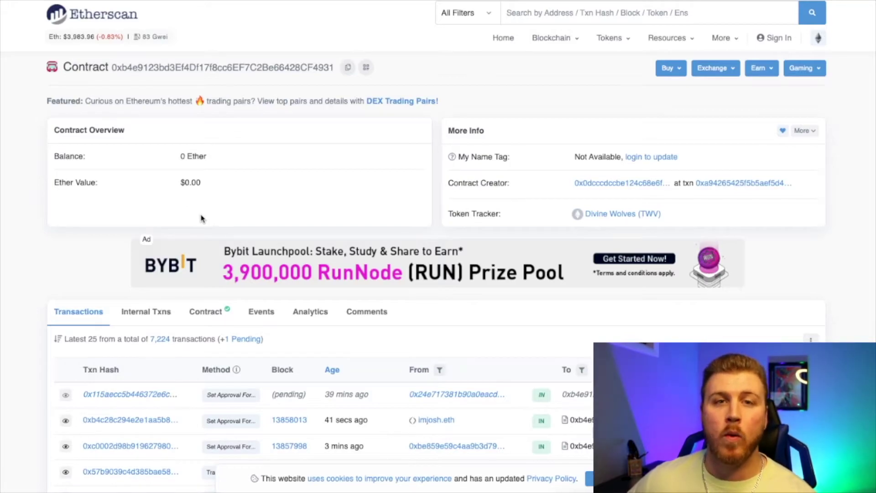
Show the contract's verified code and list its read functions like cost and maxSupply
left_click(211, 317)
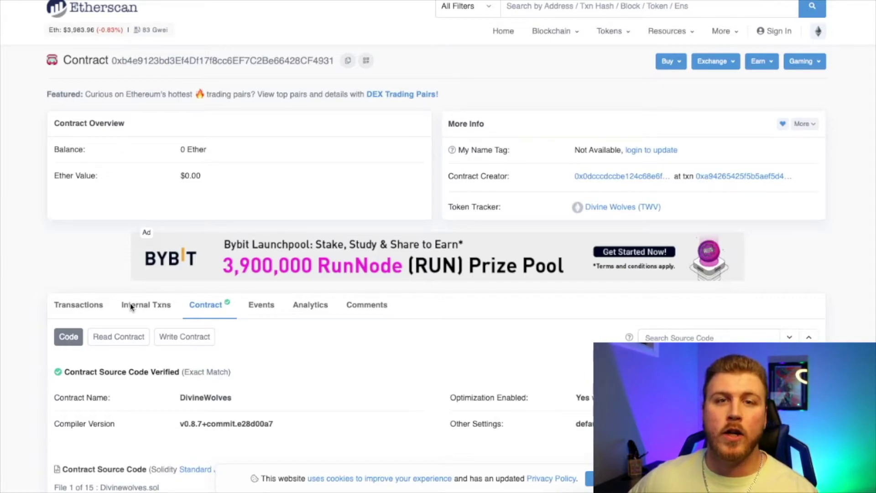
scroll(131, 307, "down", 2)
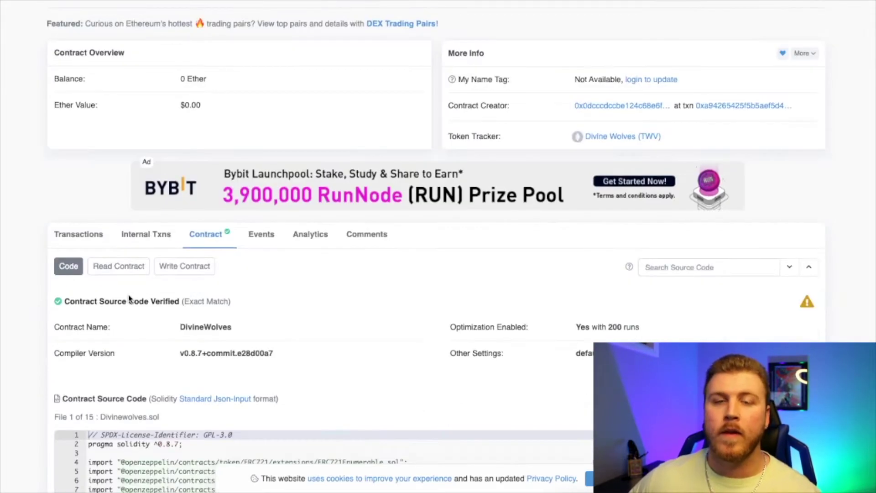
left_click(121, 271)
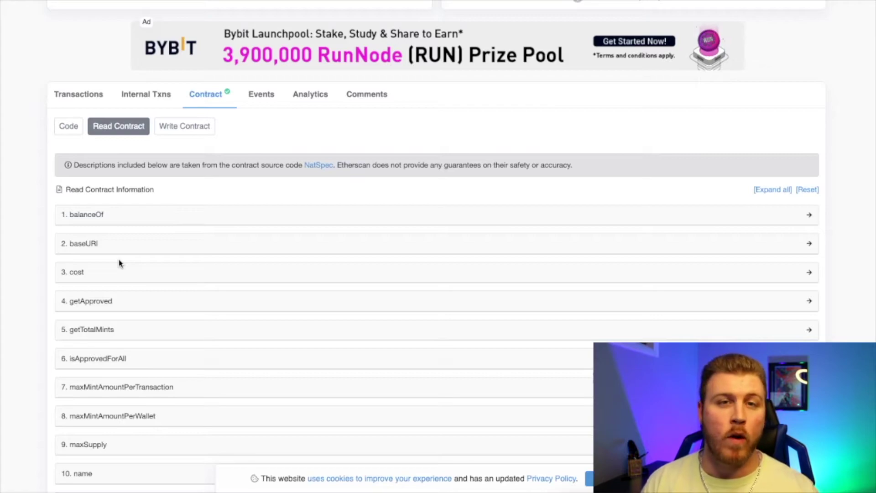
scroll(220, 366, "down", 1)
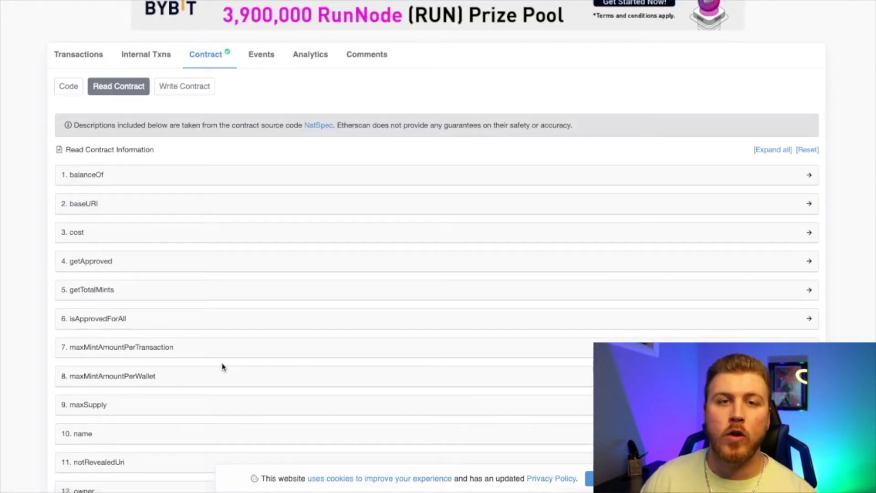
left_click(121, 383)
left_click_drag(55, 405, 69, 400)
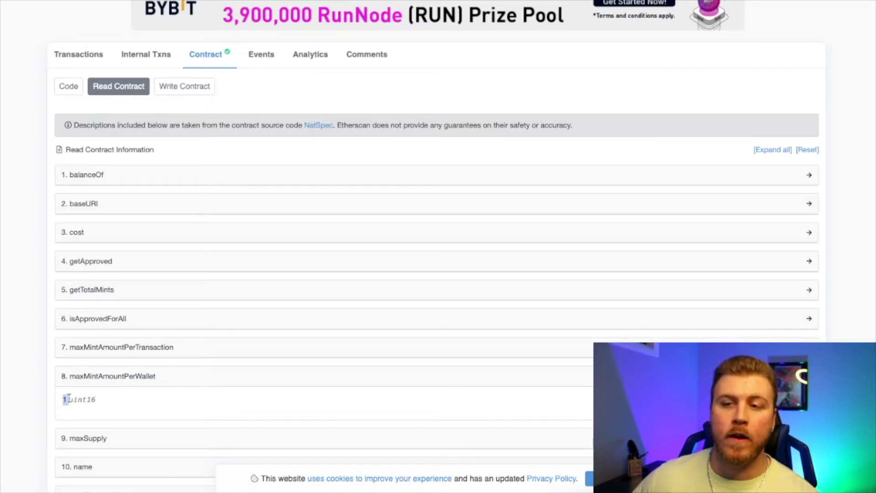
left_click(86, 348)
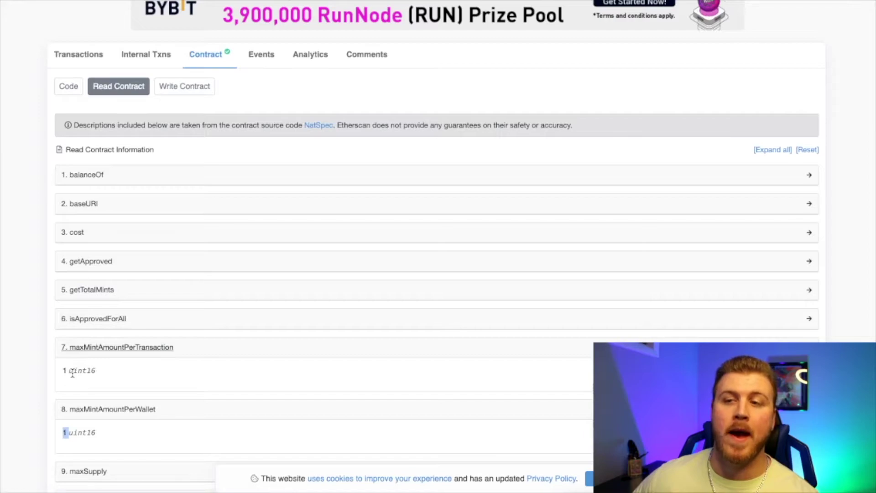
scroll(72, 369, "up", 1)
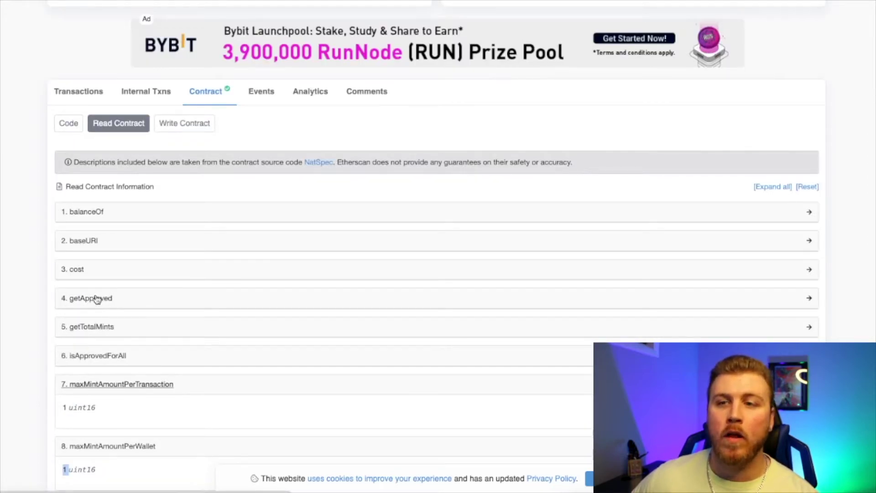
left_click(90, 274)
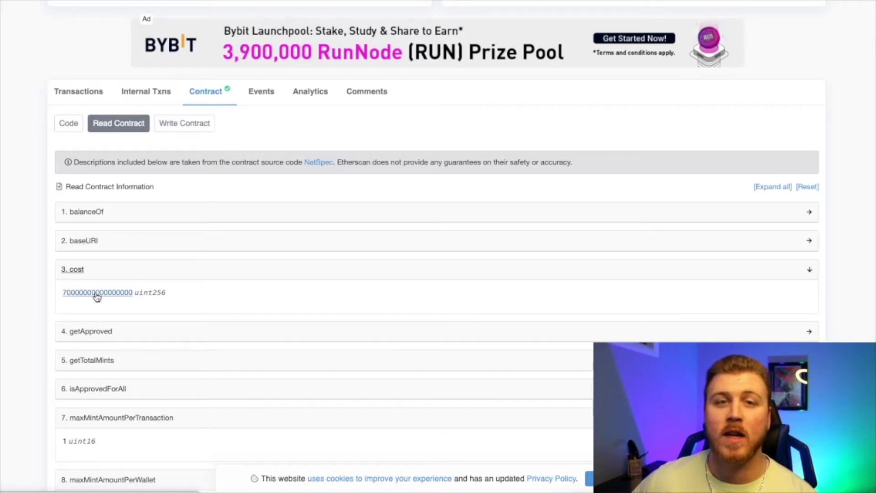
left_click(97, 293)
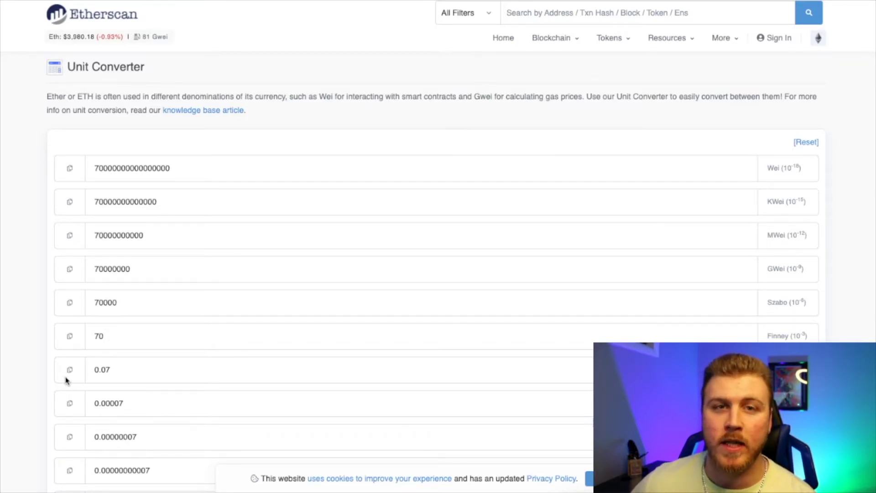
key("ctrl+w")
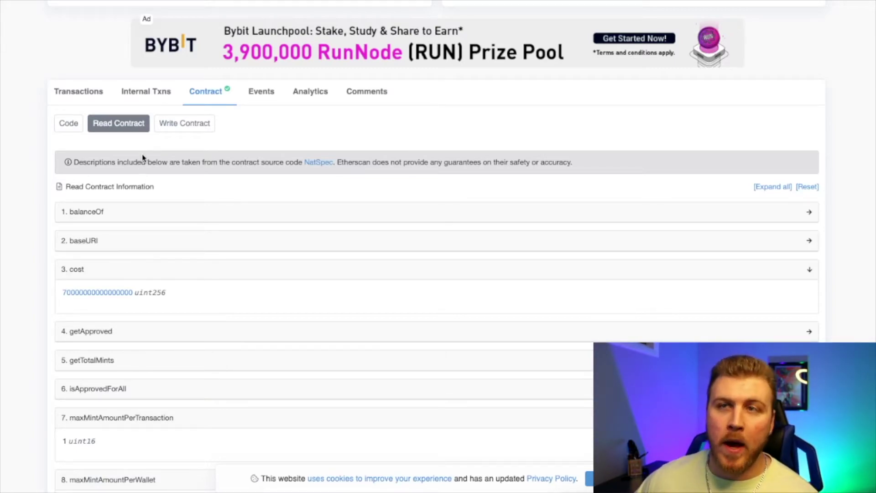
Connect MetaMask on the Write Contract tab and expand the mint function's inputs
left_click(164, 124)
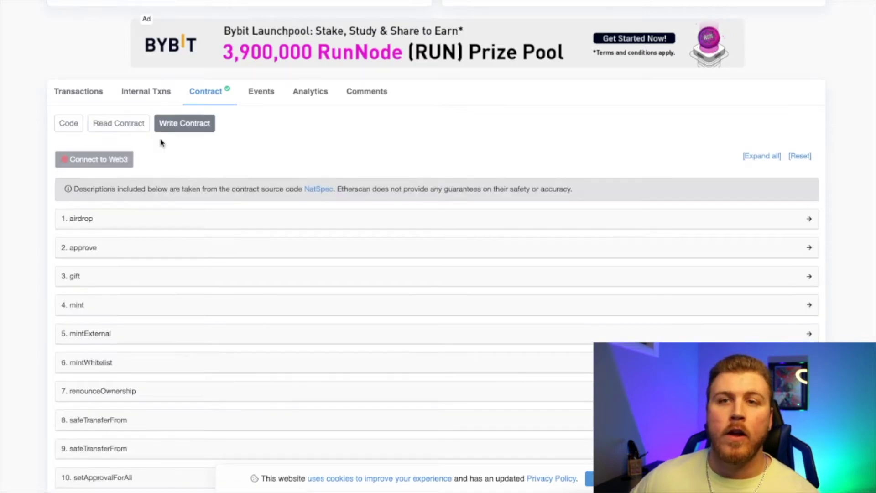
left_click(69, 166)
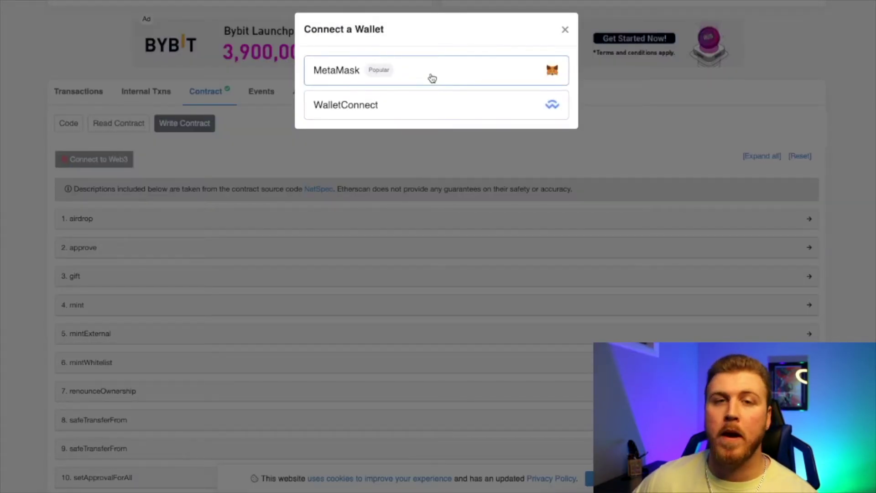
left_click(431, 79)
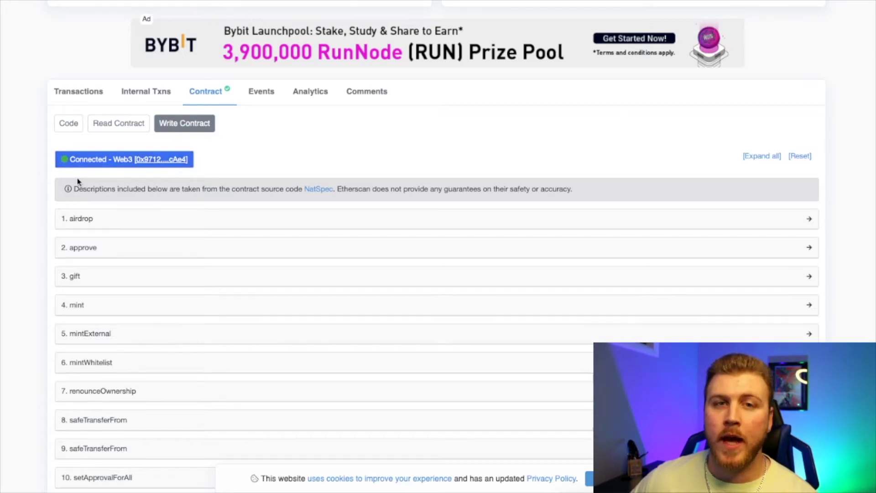
left_click(95, 310)
scroll(59, 213, "down", 3)
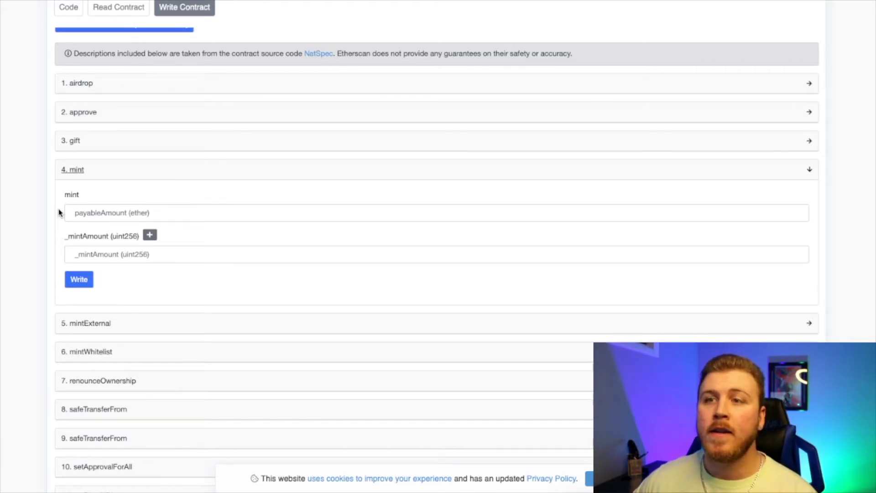
Enter 5 as the mint amount and .07 ether as the payableAmount
left_click(90, 254)
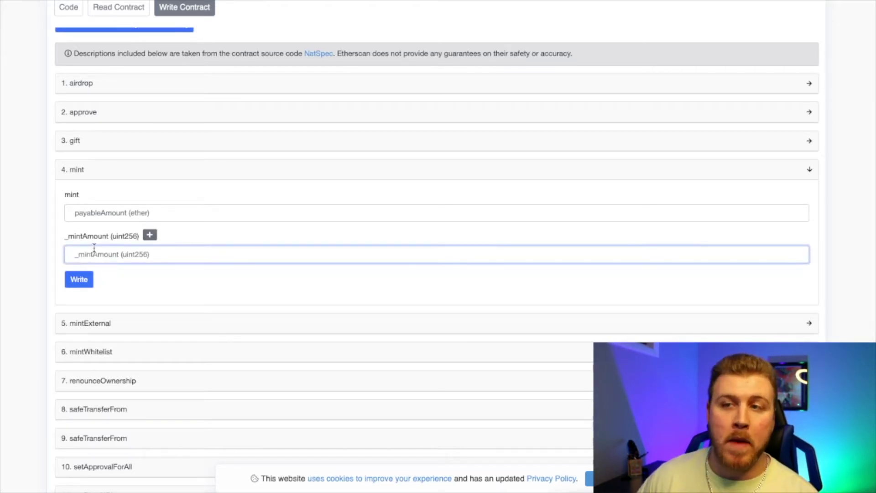
type("5")
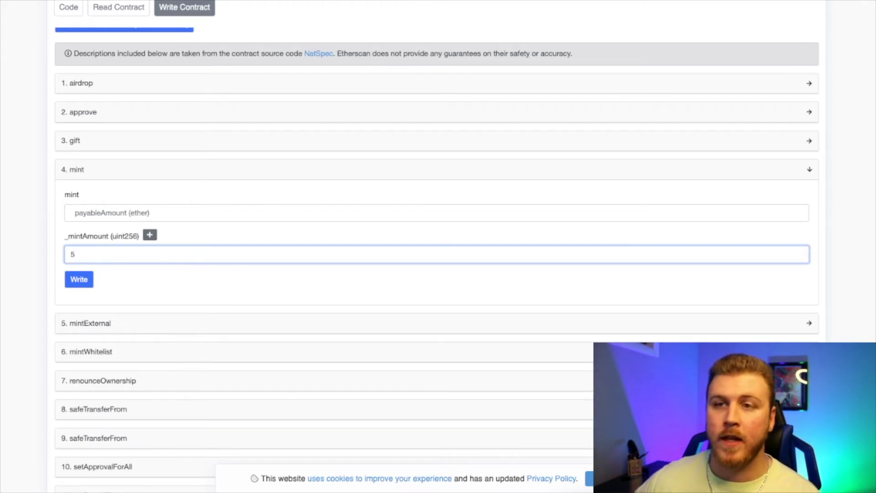
left_click(99, 210)
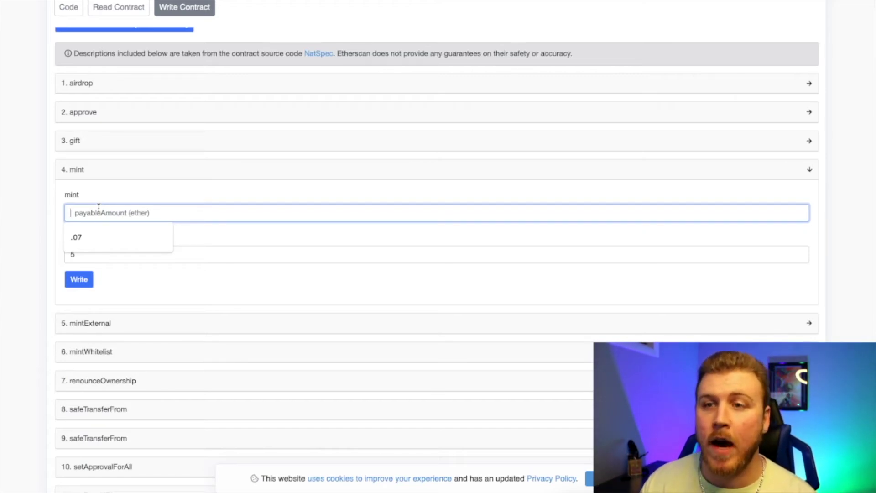
type(".35")
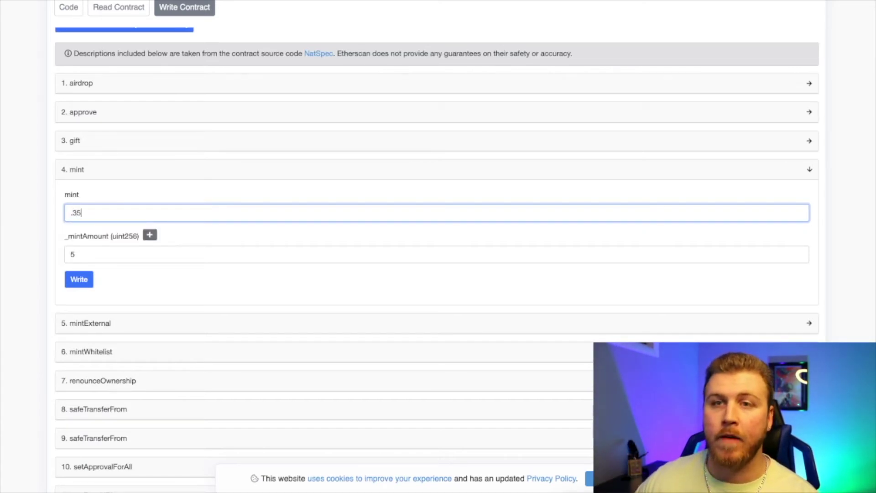
key("BackSpace")
key("BackSpace")
key("BackSpace")
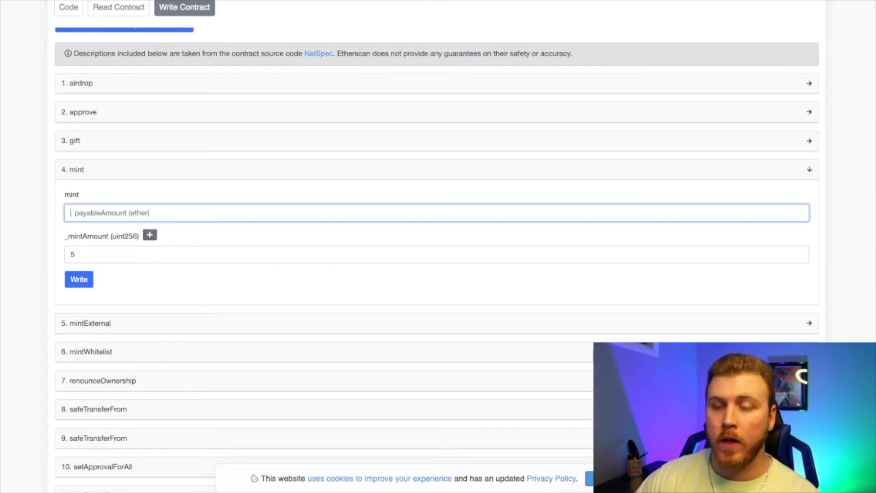
type(".07")
Change the mint amount to 1 and submit the mint for MetaMask confirmation
left_click(138, 251)
key("BackSpace")
type("1")
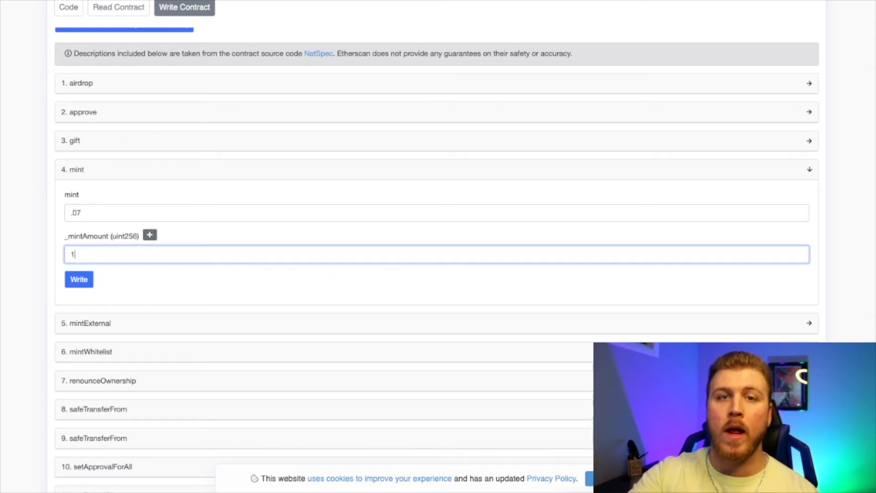
left_click(79, 280)
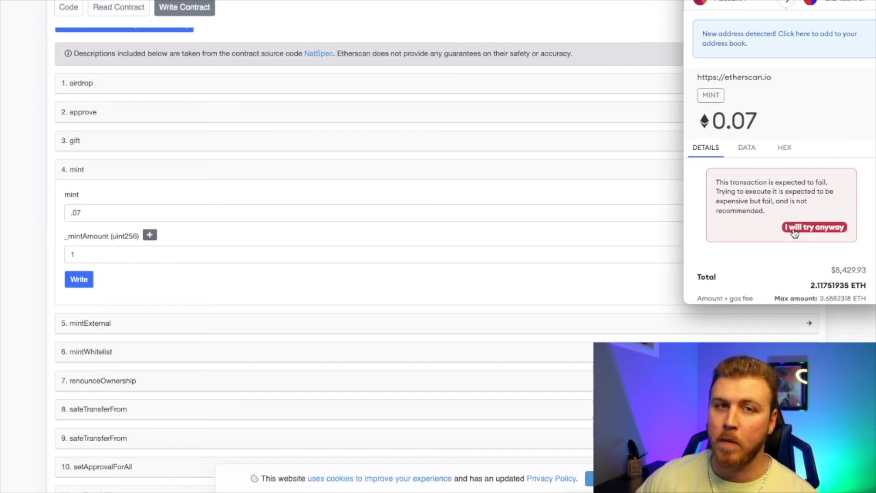
Reject the first MetaMask mint request and resubmit to get a fresh 0.07 ETH confirmation
scroll(793, 237, "down", 1)
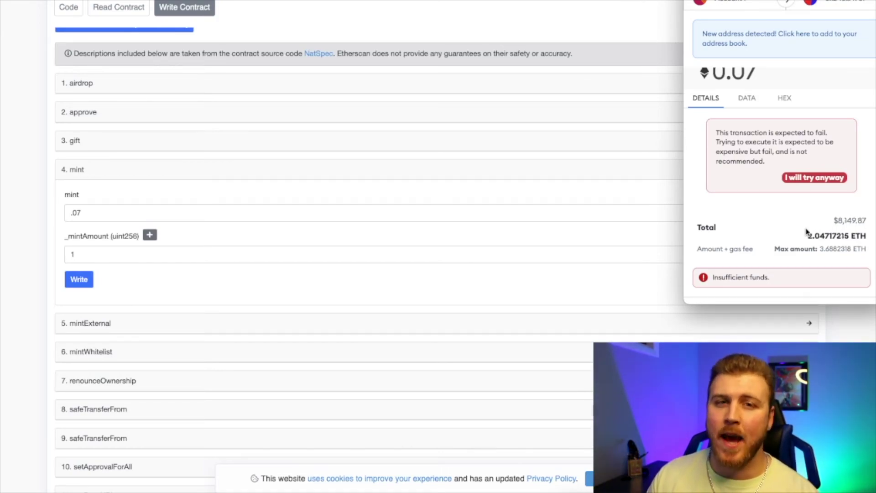
left_click(338, 240)
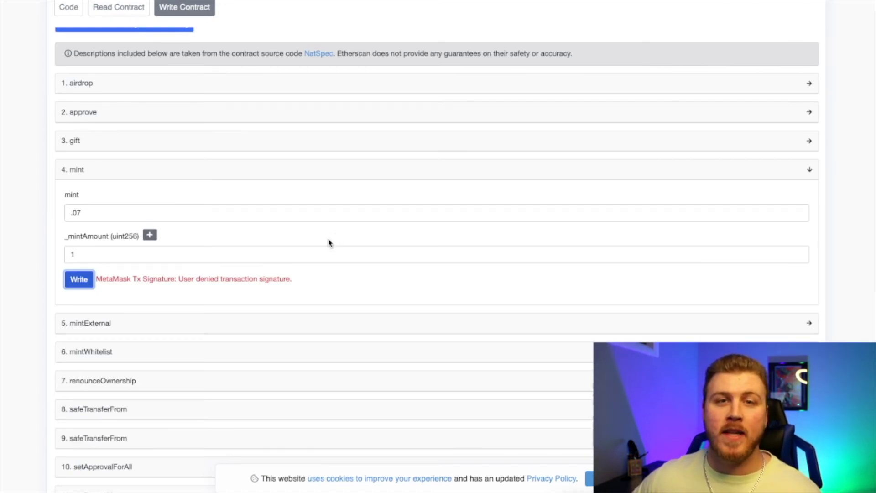
left_click(78, 279)
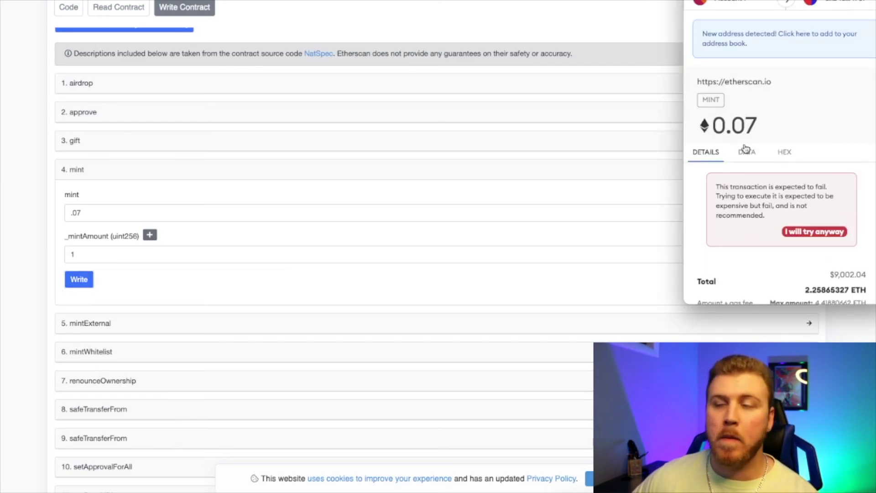
scroll(744, 149, "down", 2)
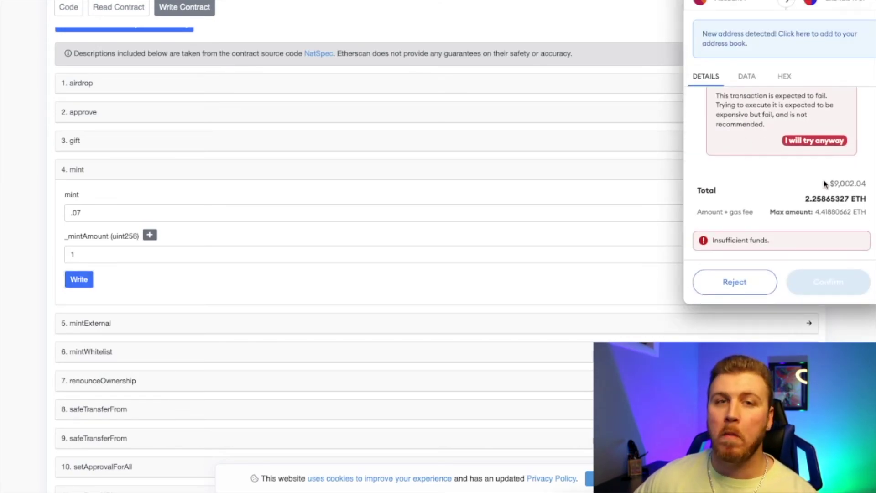